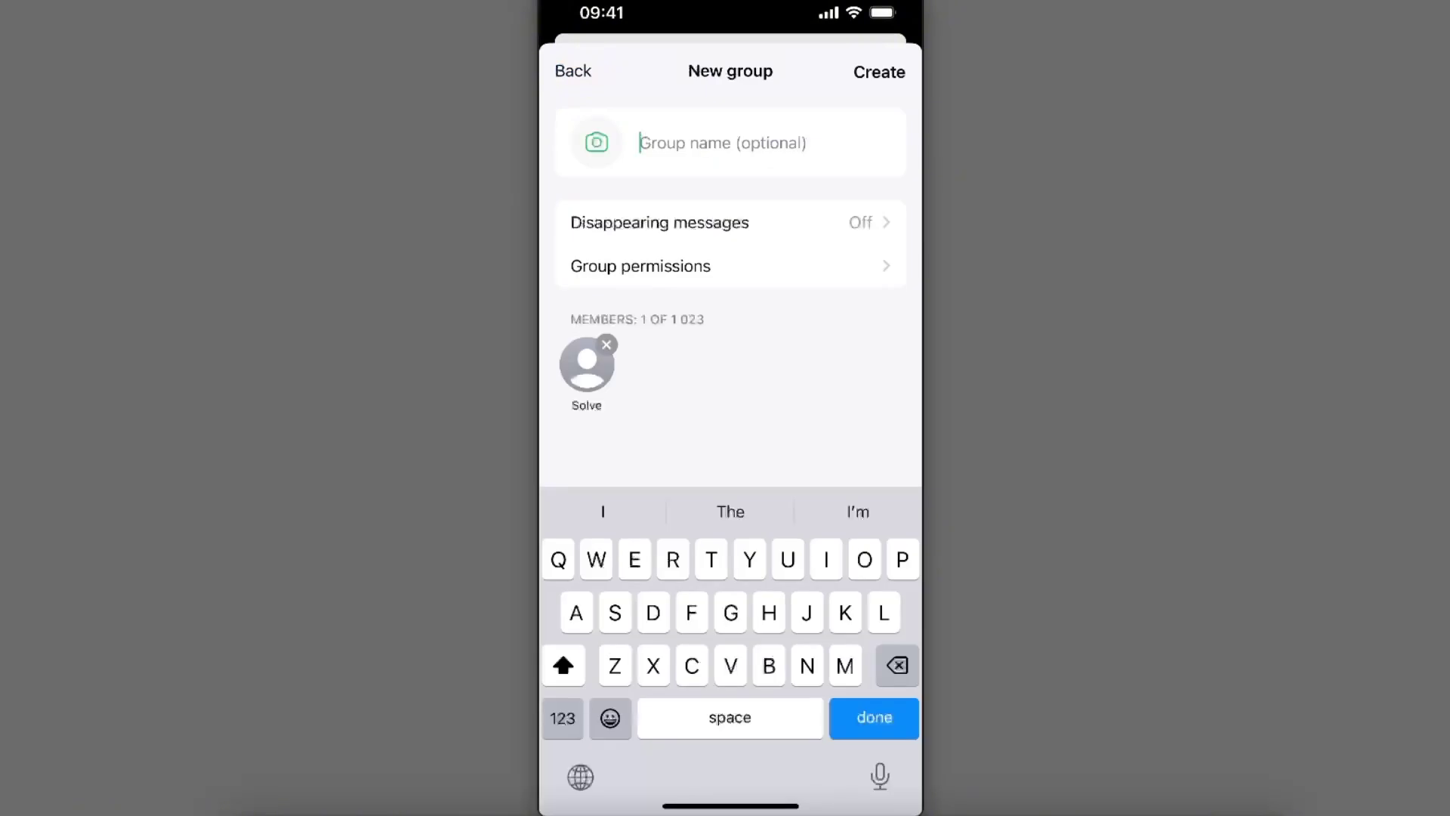
type("Group 1")
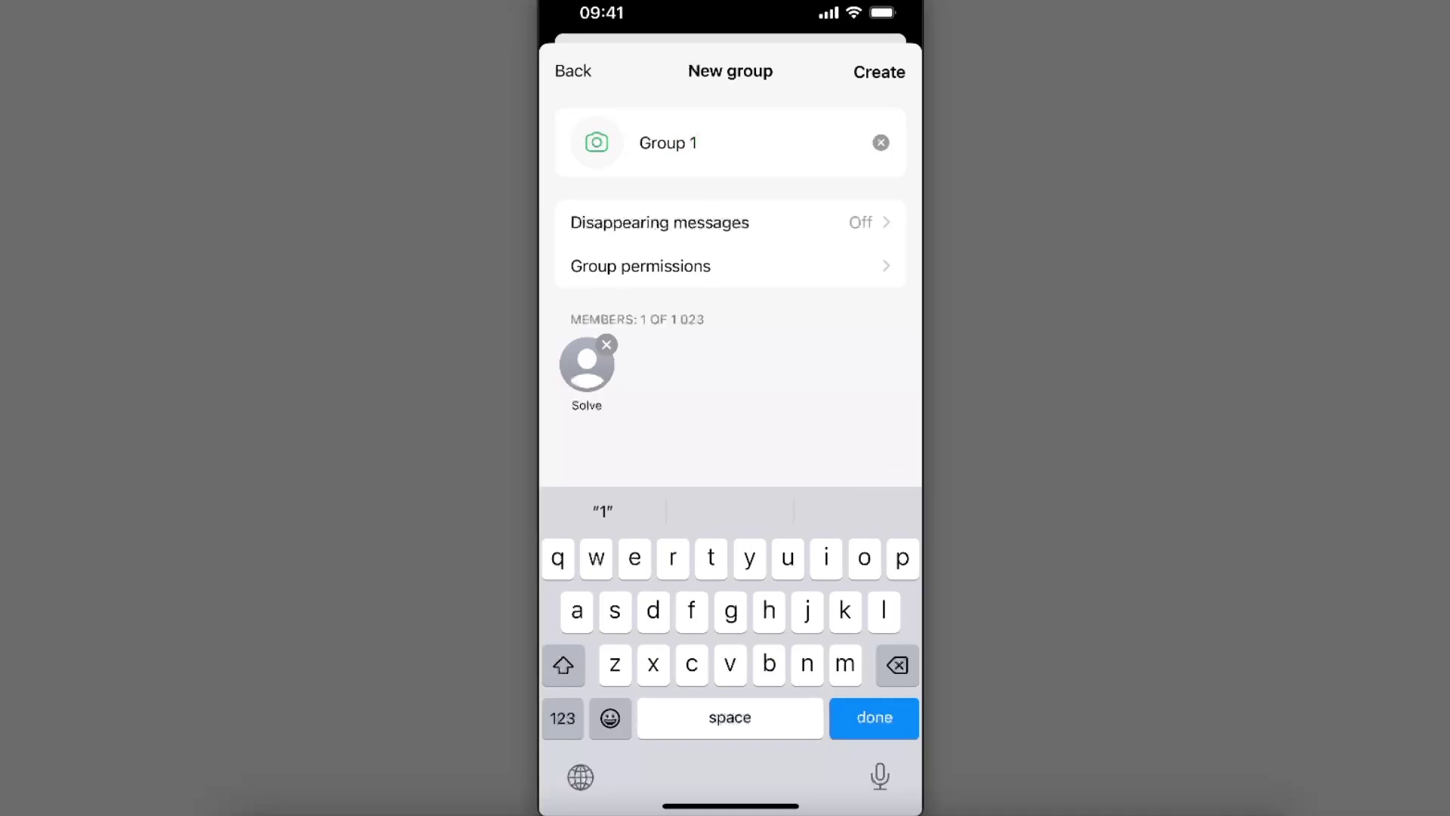
Step: Submit the group name 'Group 1', keeping Solve as the only member
left_click(879, 71)
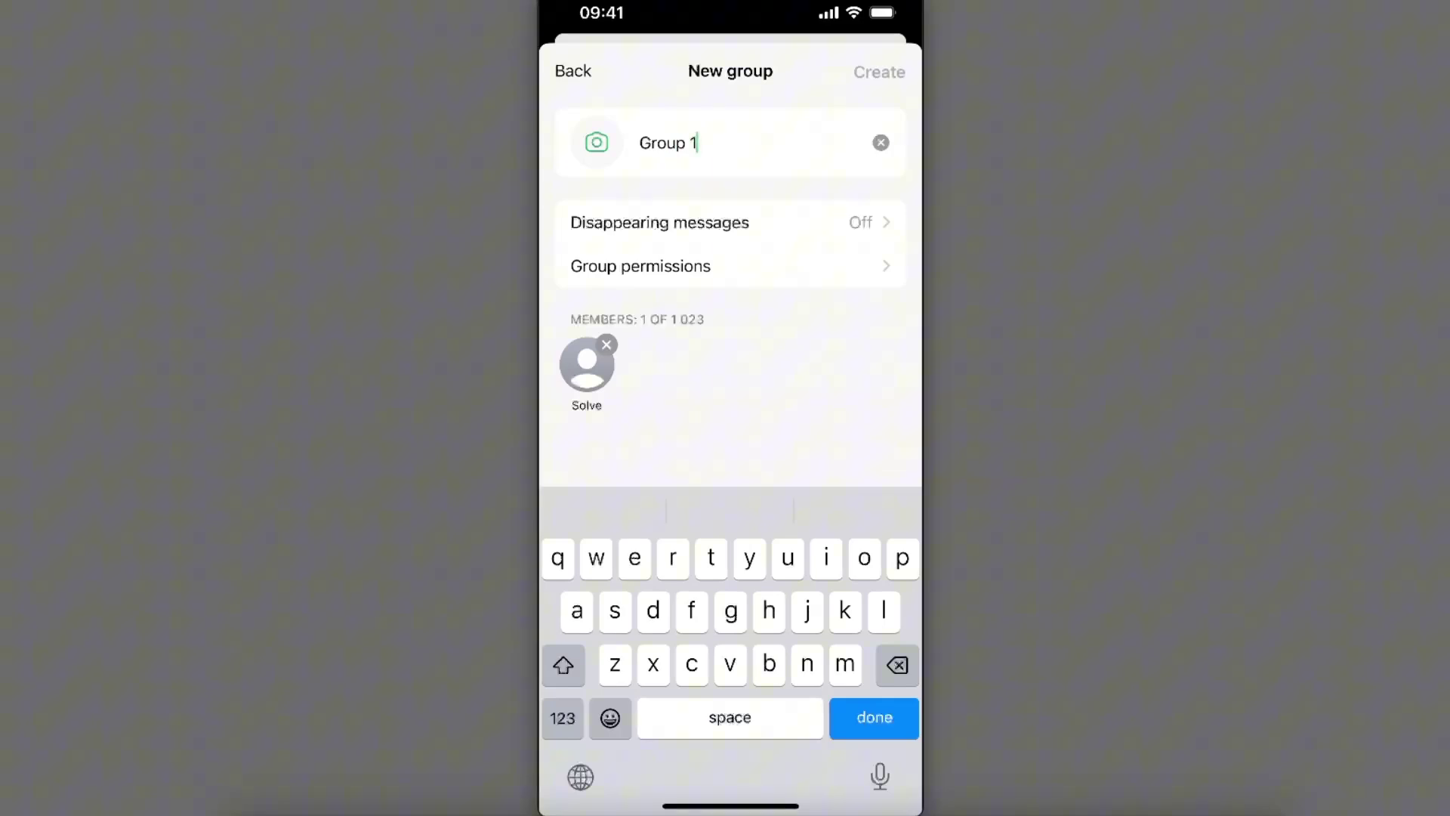